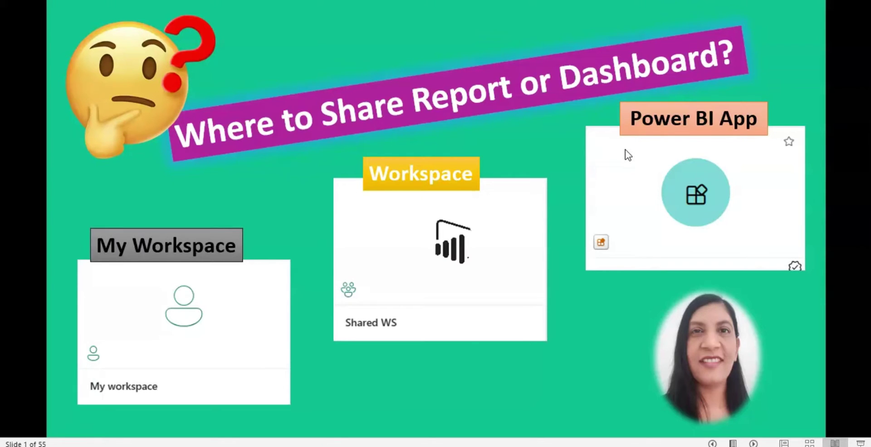
Step: Publish 'Contoso Sales Sample for Power BI Desktop.pbix' from Power BI Desktop to the Shared WS workspace
click(490, 336)
click(363, 421)
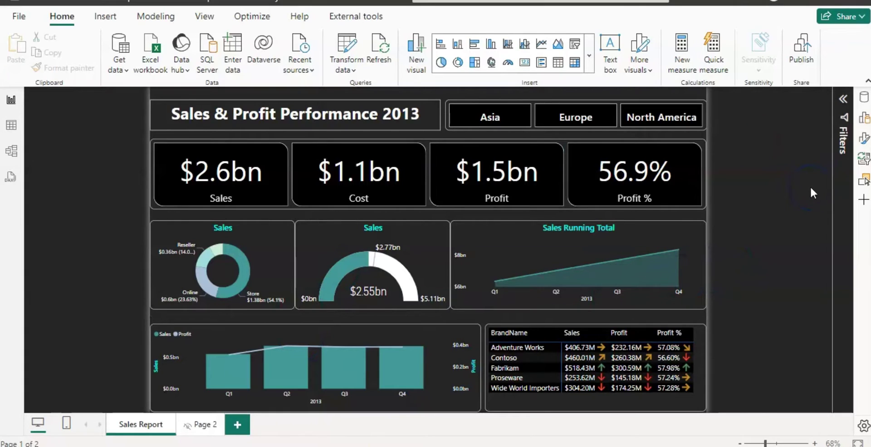
click(759, 160)
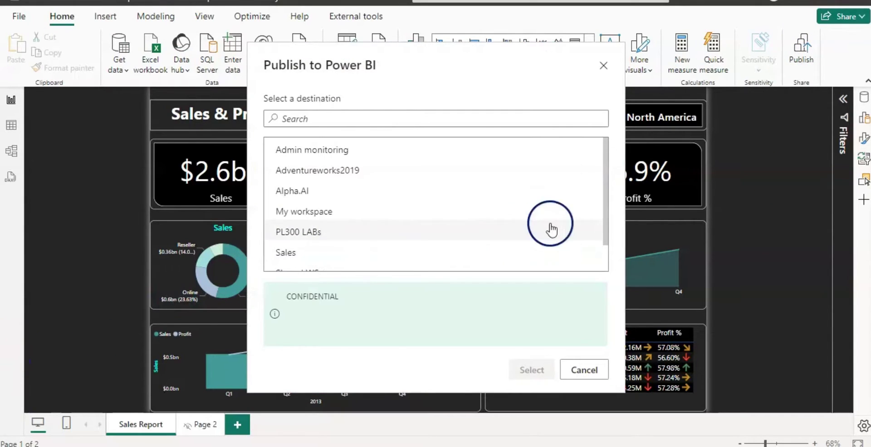
drag(607, 203, 606, 255)
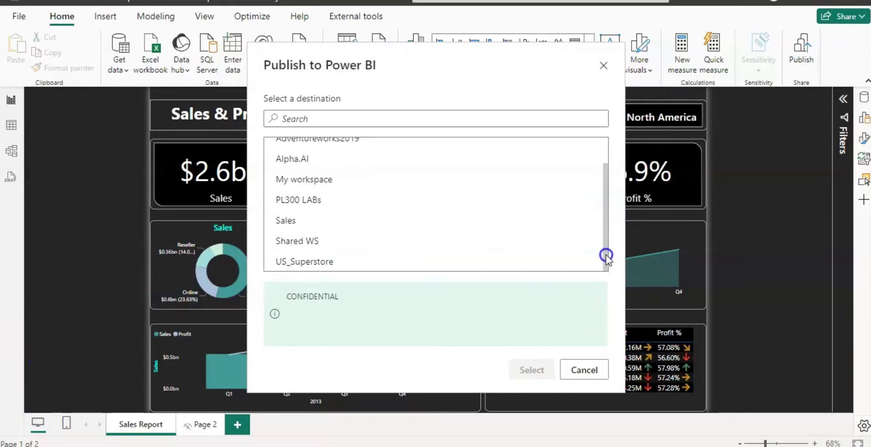
click(285, 239)
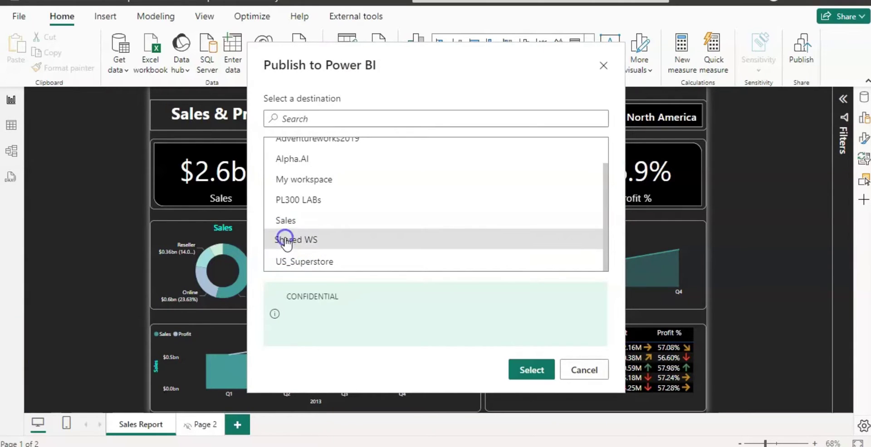
click(532, 371)
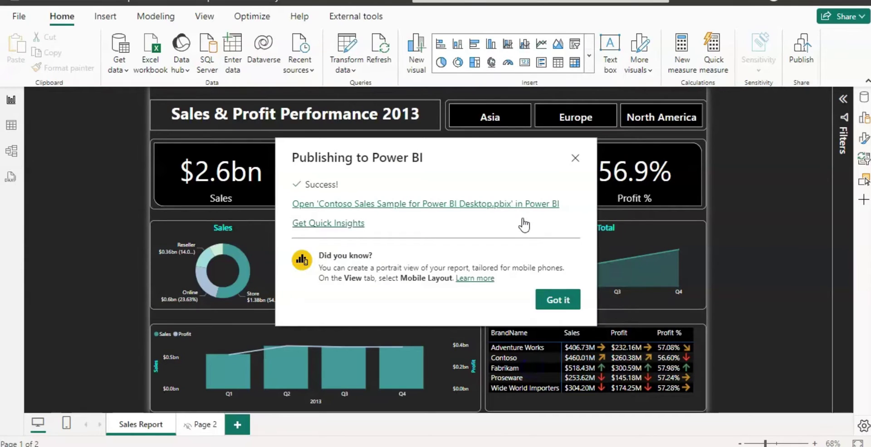
Step: Open the published report in Power BI service, then go to the Shared WS workspace
click(465, 208)
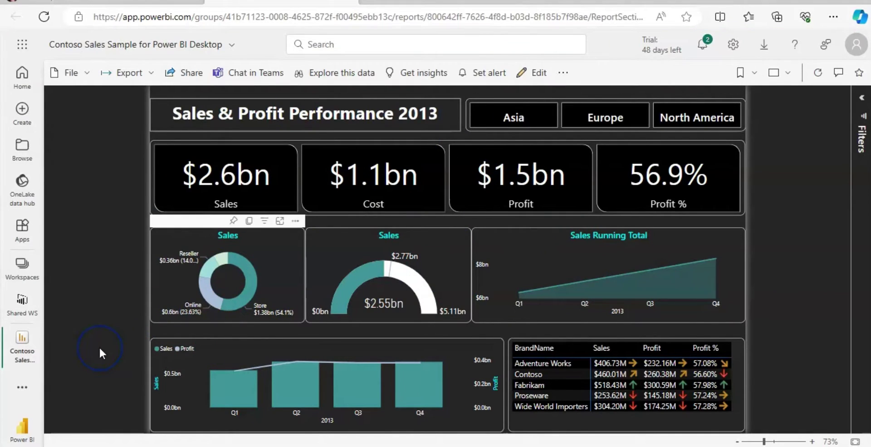
click(24, 304)
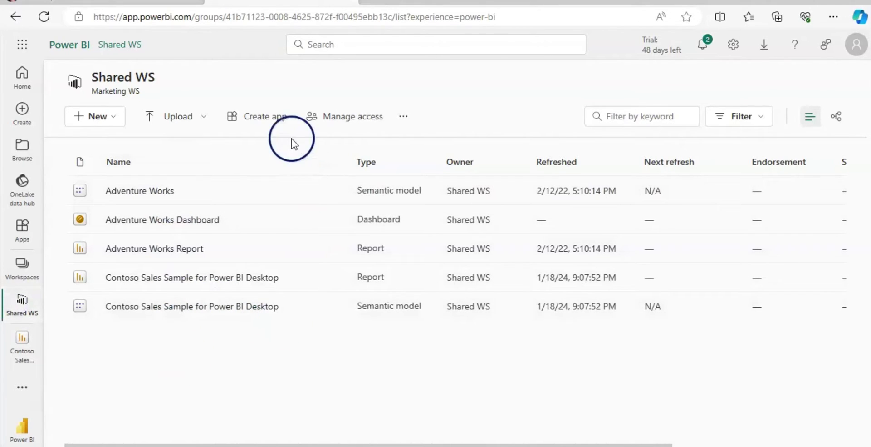
Step: Create an app from Shared WS named 'Shared App' with a description beginning 'Sharing repo'
click(267, 119)
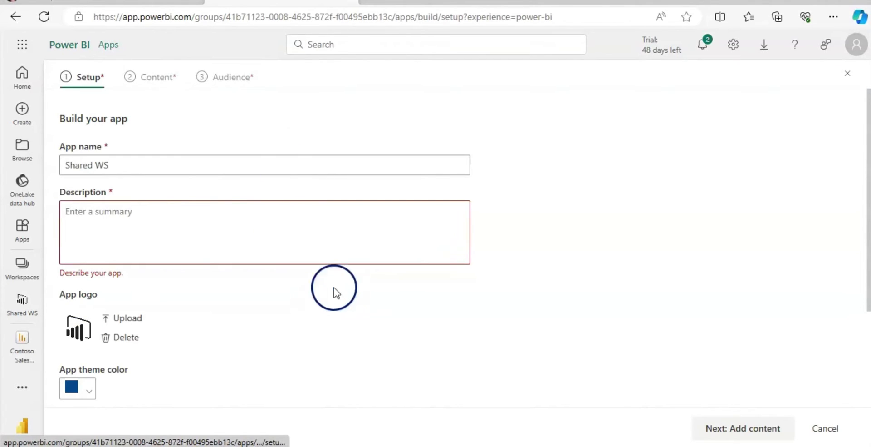
click(129, 164)
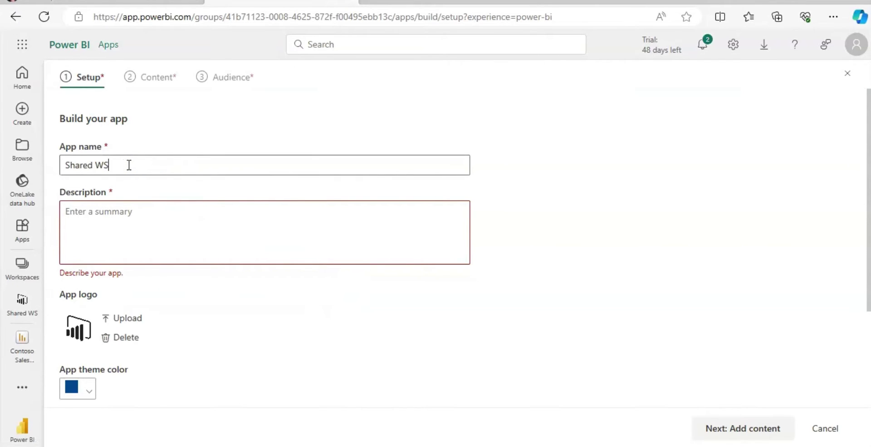
key(BackSpace)
key(BackSpace)
text(App)
click(129, 214)
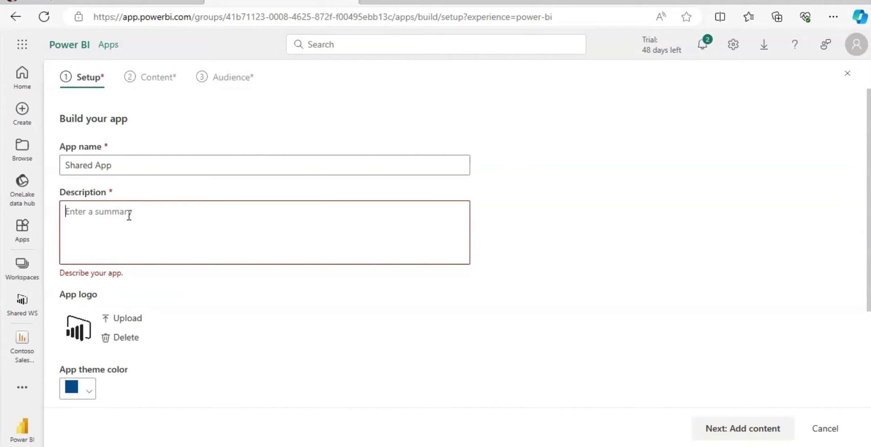
text(Sharing re)
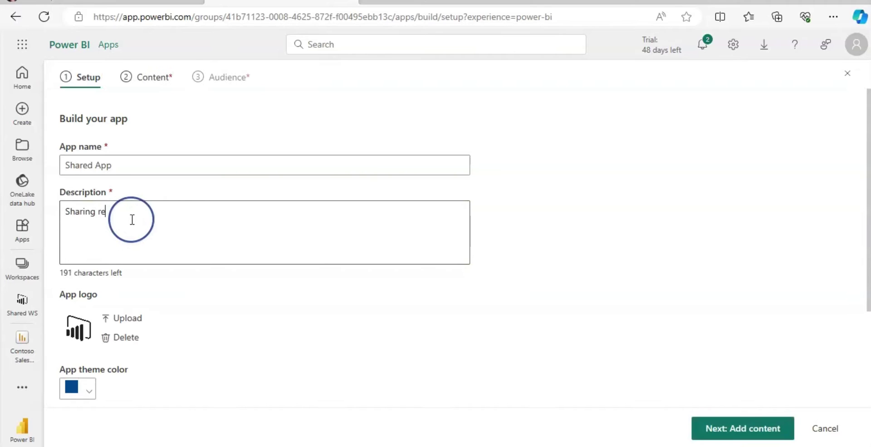
text(po)
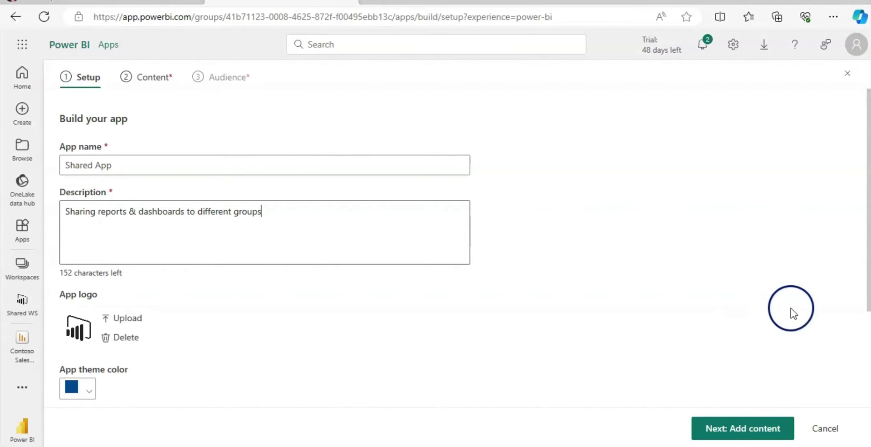
Step: Set the app theme colour to light blue
scroll(121, 184, down, 3)
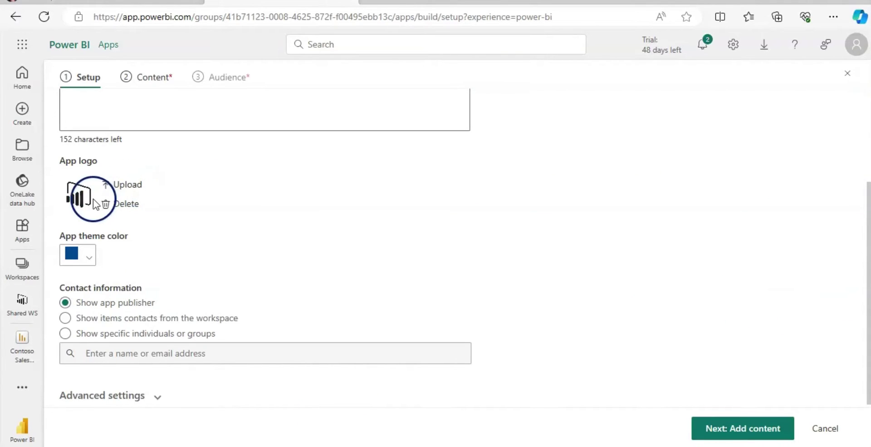
click(86, 257)
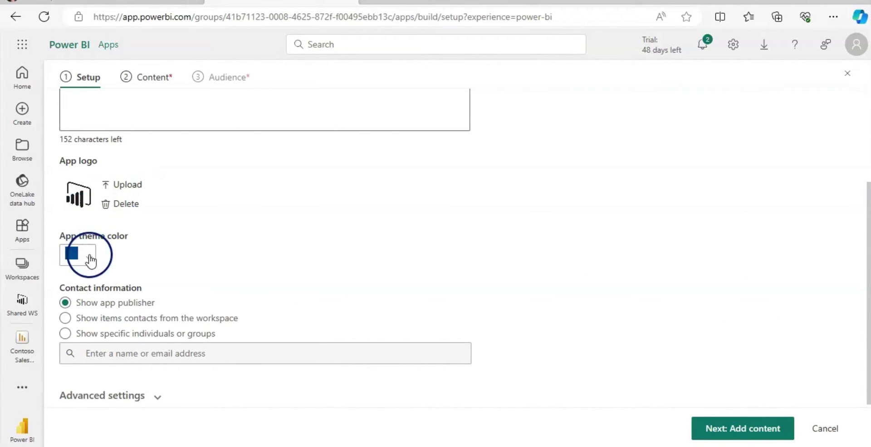
click(96, 317)
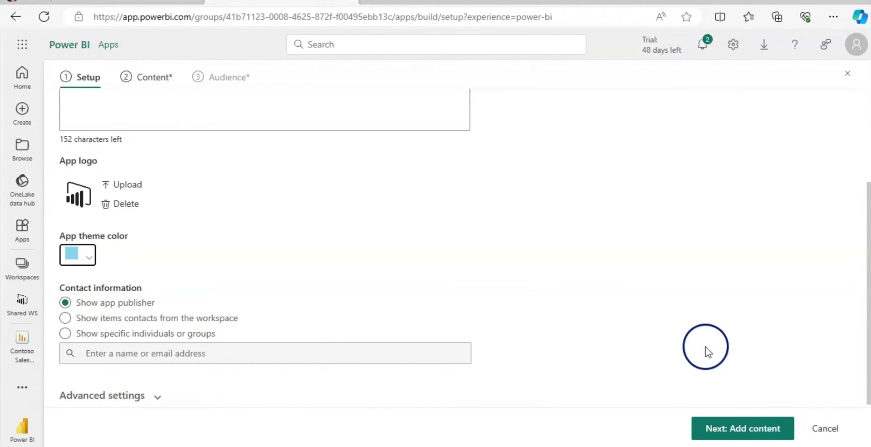
Step: Add Adventure Works Dashboard, Adventure Works Report and Contoso Sales Sample as app content
click(744, 429)
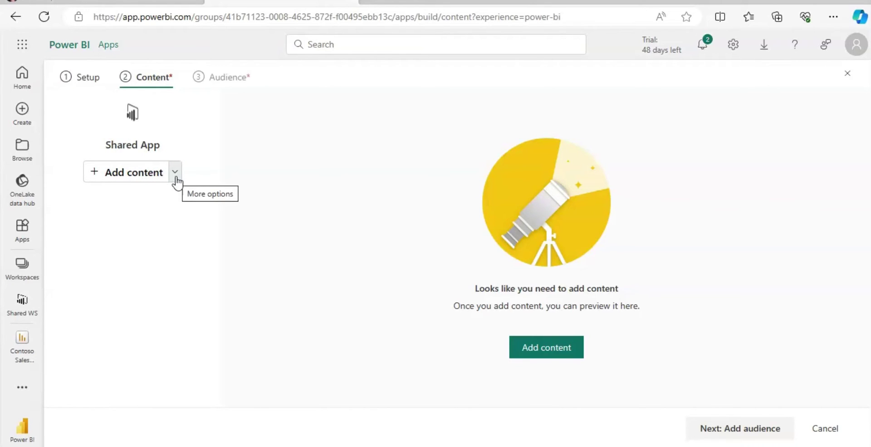
click(175, 172)
click(152, 171)
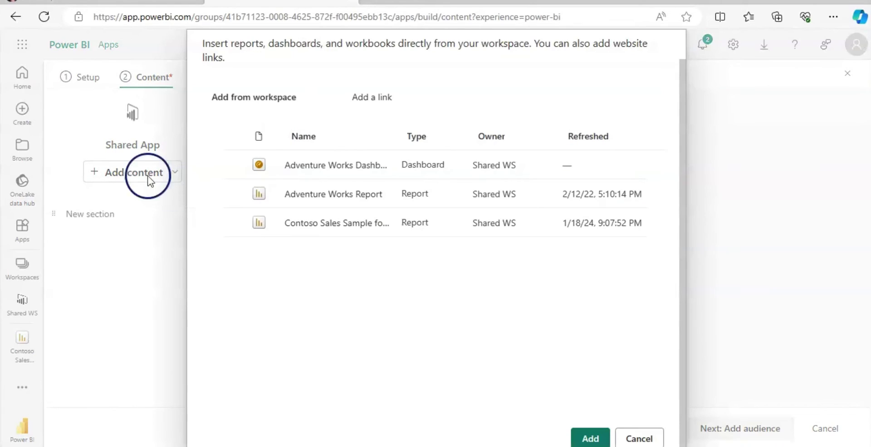
click(232, 165)
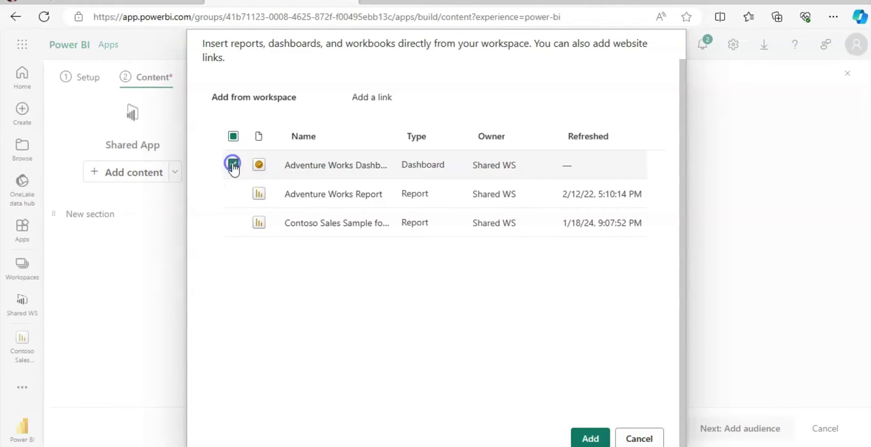
click(234, 195)
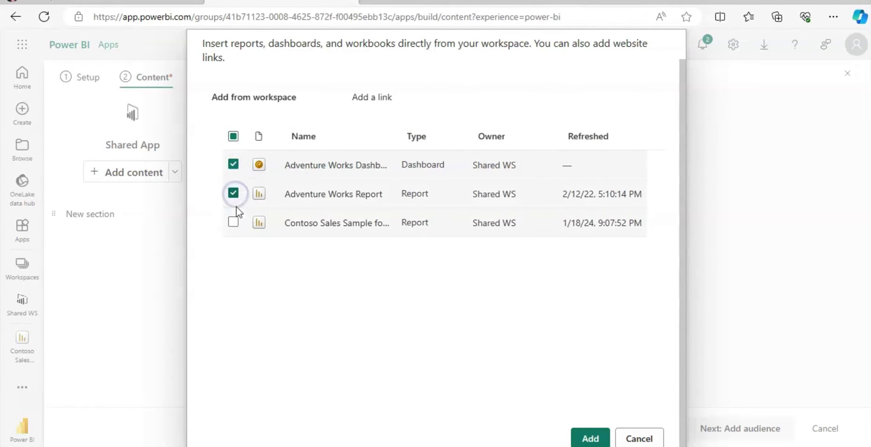
click(236, 223)
click(589, 438)
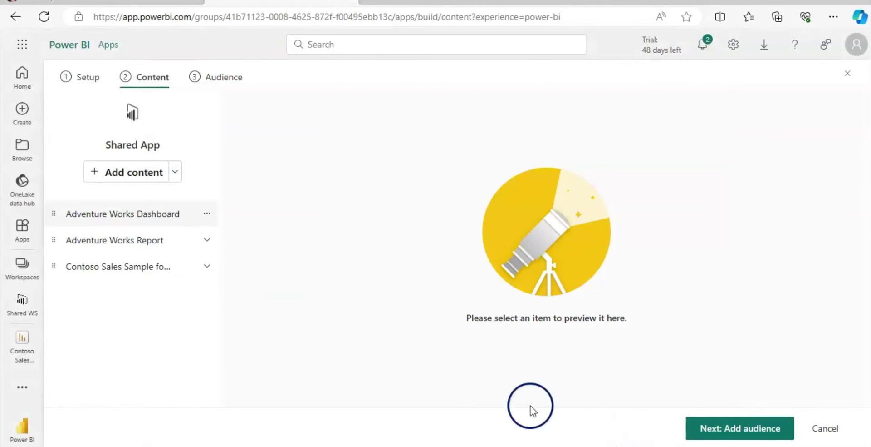
Step: Add a renamed sales team audience that has the Contoso sales report hidden
click(748, 427)
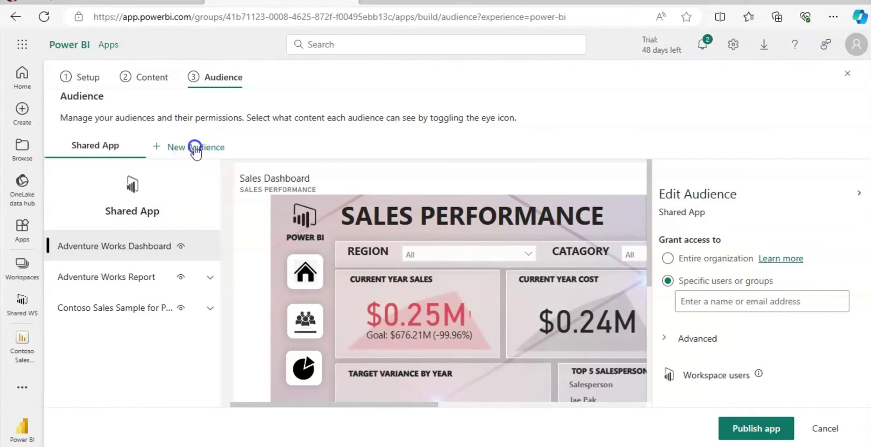
click(195, 147)
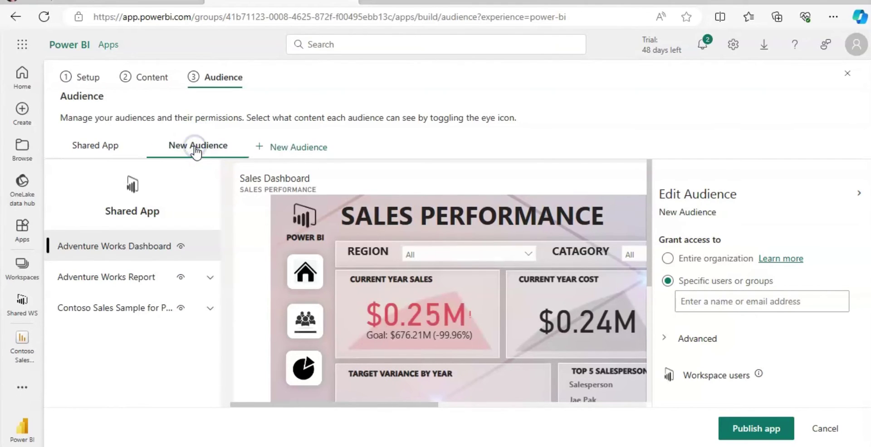
double_click(195, 147)
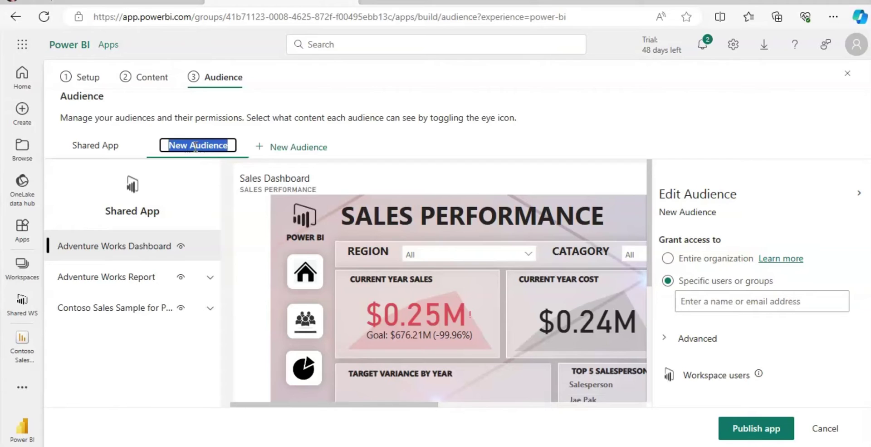
key(BackSpace)
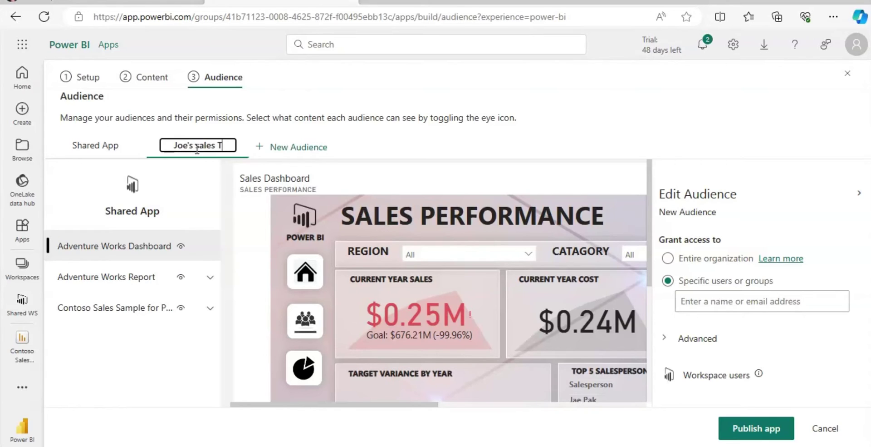
click(204, 177)
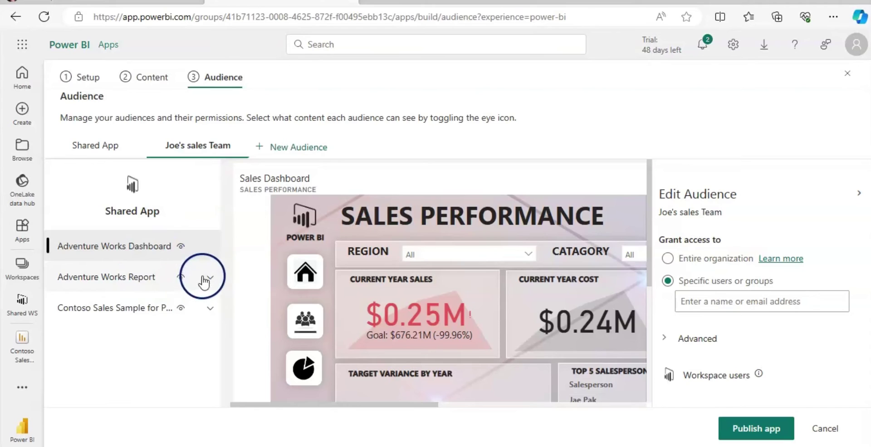
click(181, 310)
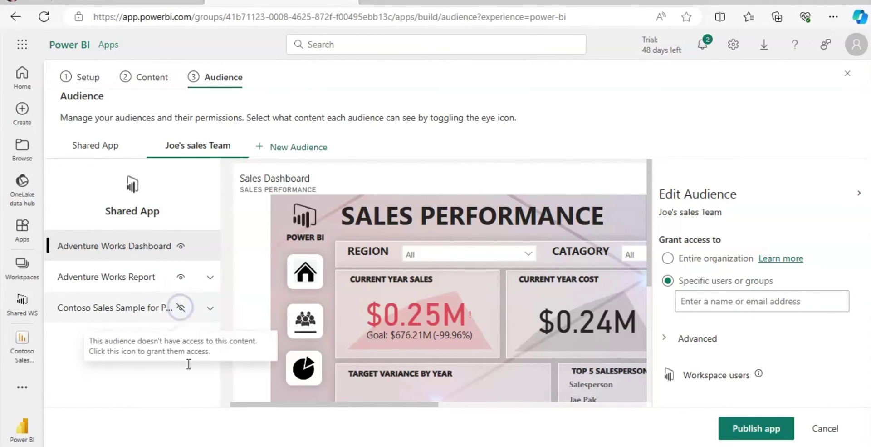
Step: Add a third named team audience with both Adventure Works Report and Dashboard hidden
click(312, 147)
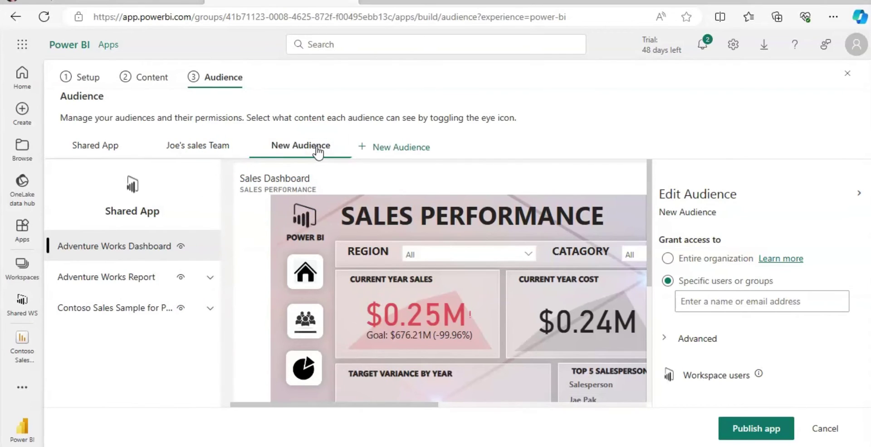
double_click(317, 146)
text(Laura)
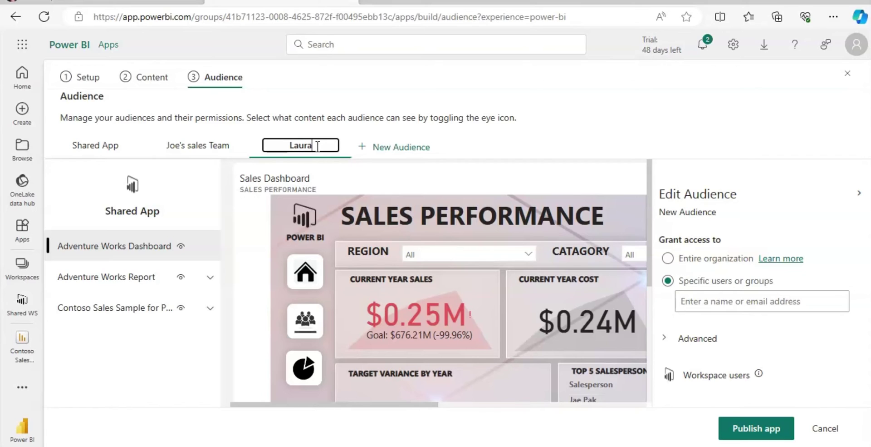
text('s Team)
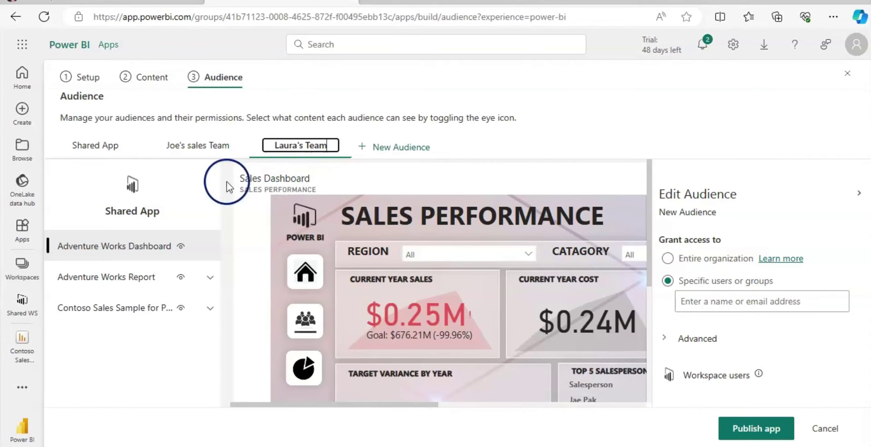
click(193, 173)
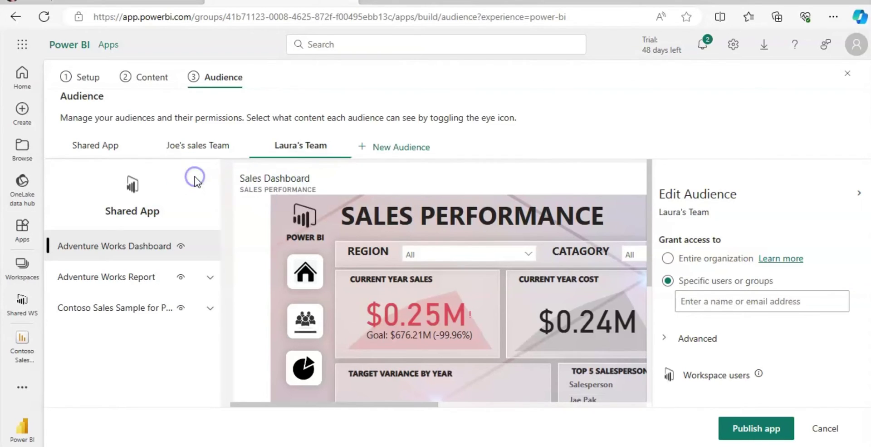
click(181, 278)
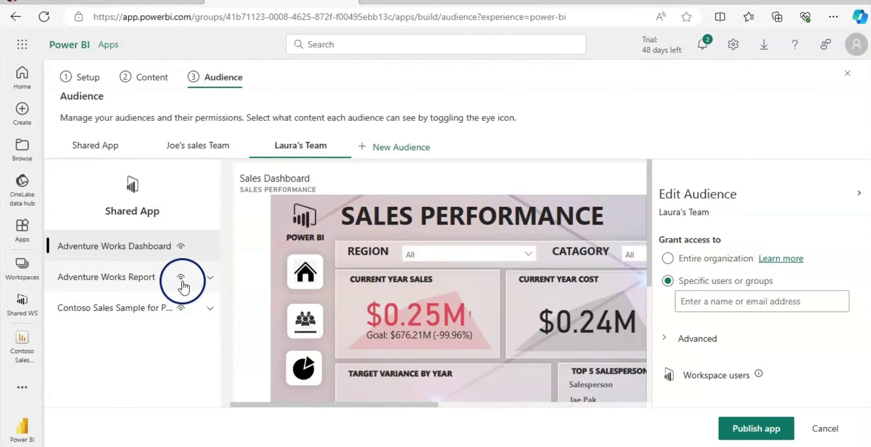
click(181, 245)
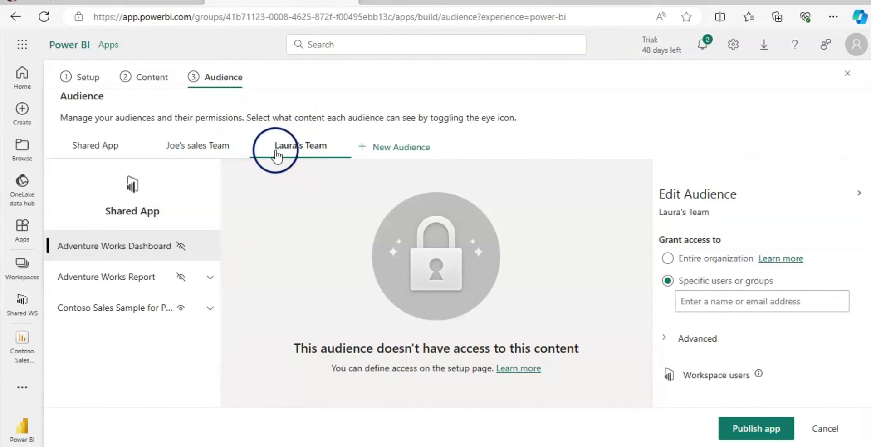
Step: Switch back to the sales team audience to review its access settings and visible content
click(204, 147)
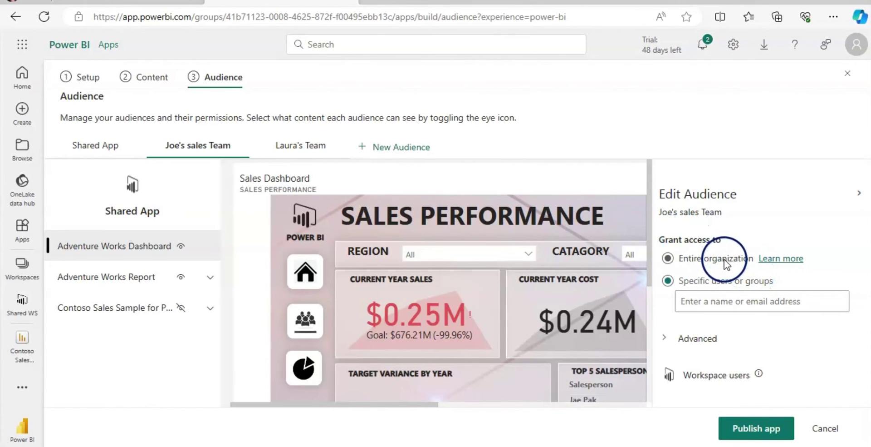
Step: Publish Shared App with its audiences and copy the app's sharing link
click(764, 433)
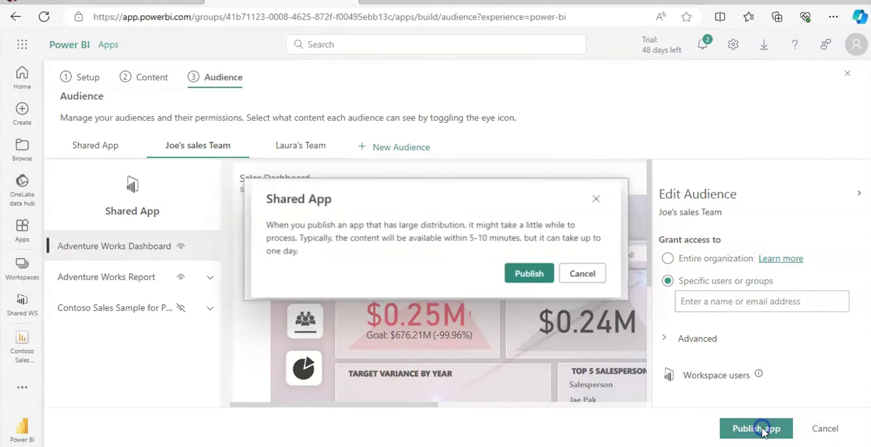
click(534, 274)
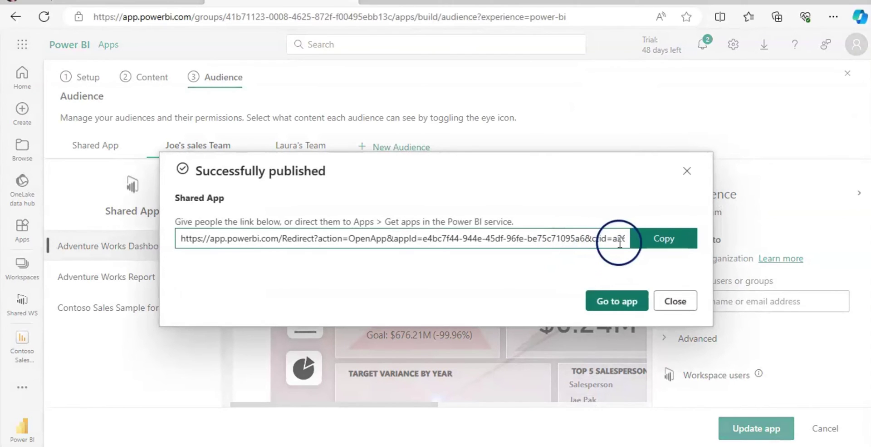
click(664, 241)
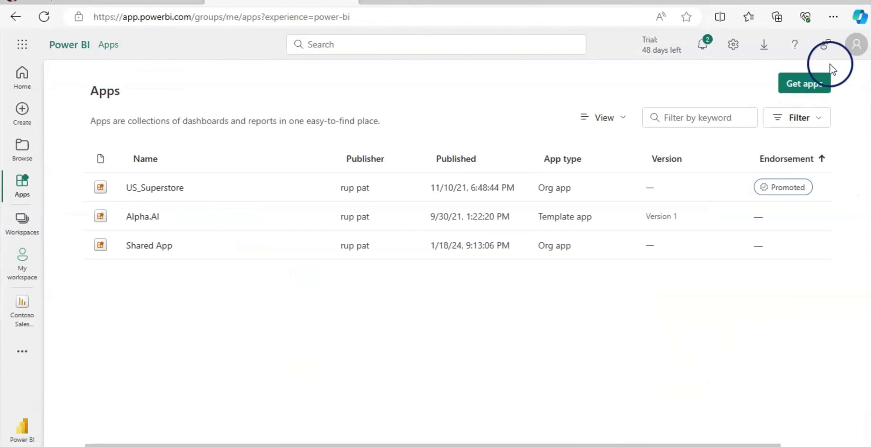
click(802, 85)
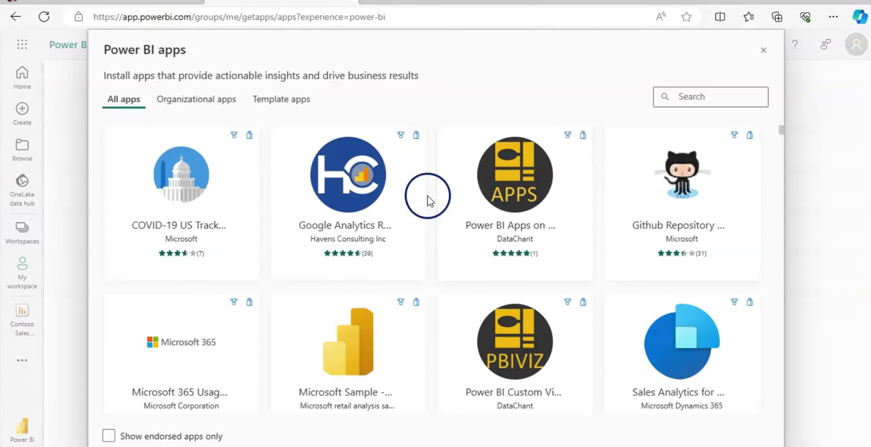
click(207, 98)
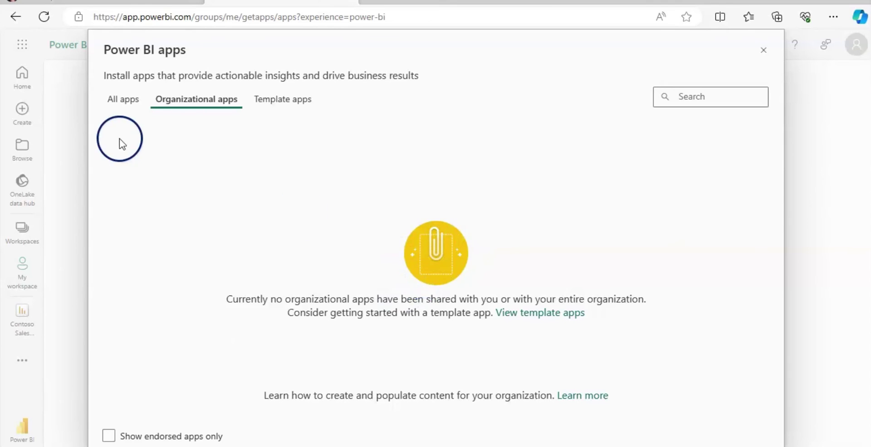
click(282, 99)
click(203, 100)
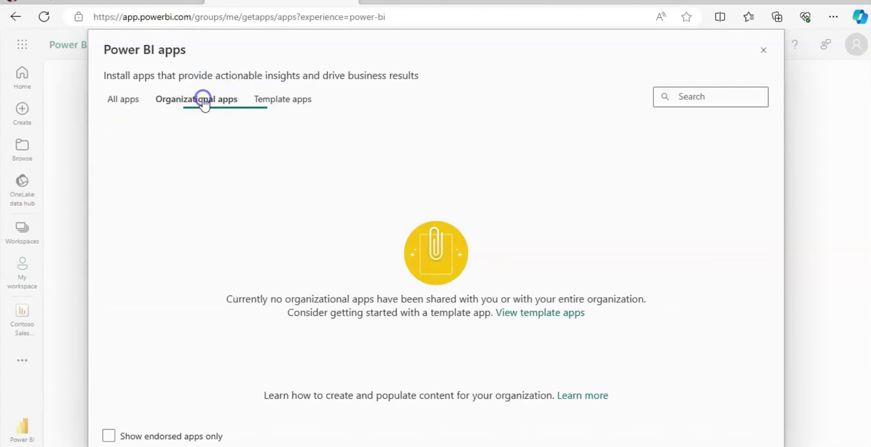
click(764, 50)
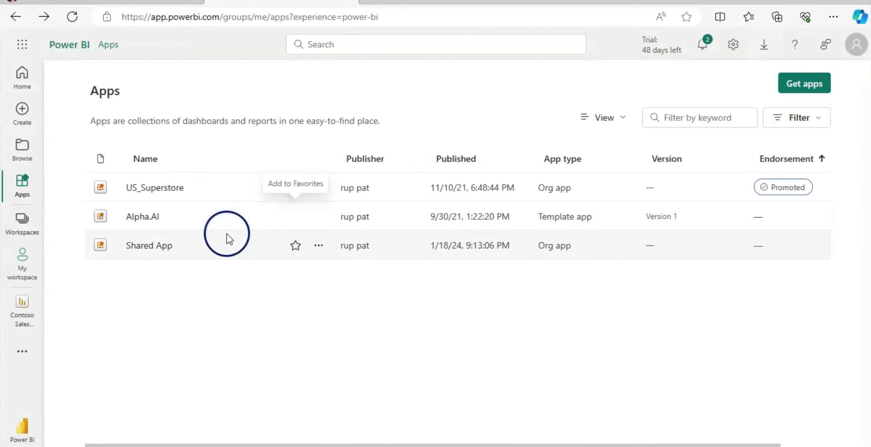
Step: Open Shared App and preview the sales team, third audience and default views
click(141, 246)
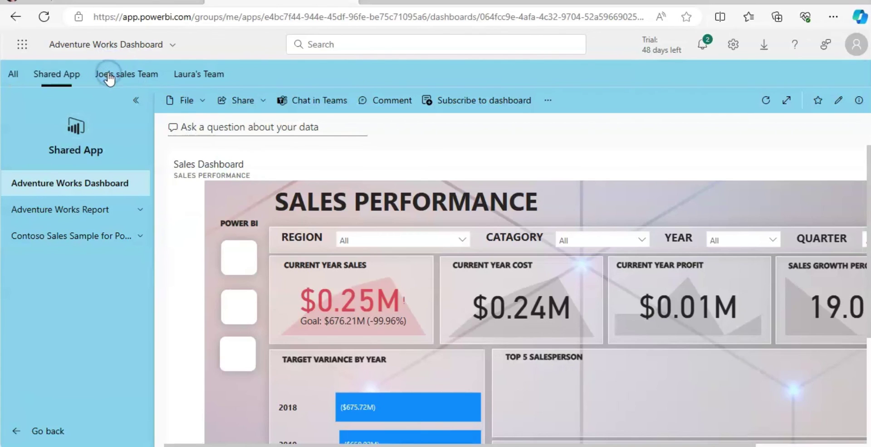
click(130, 78)
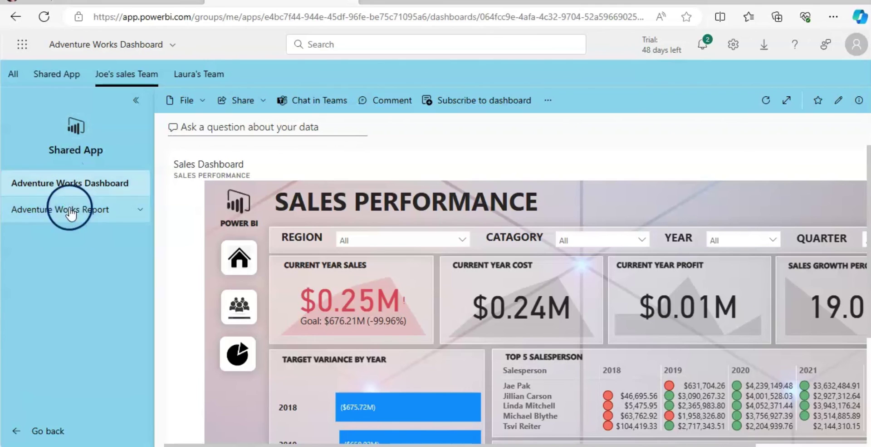
click(195, 75)
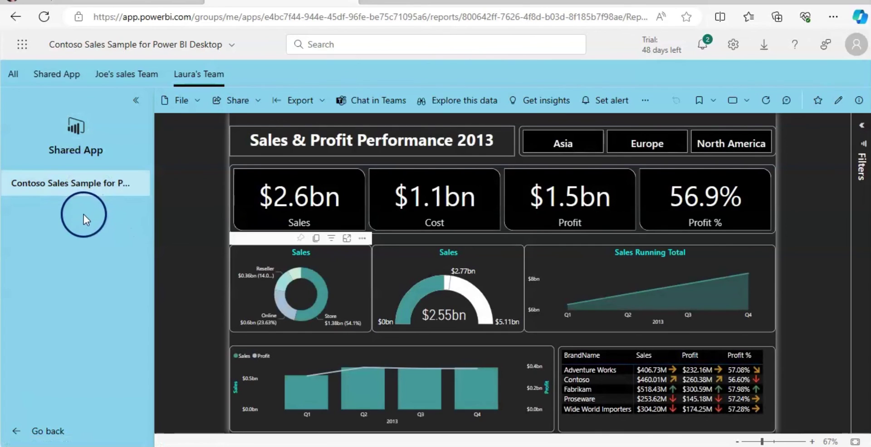
click(55, 73)
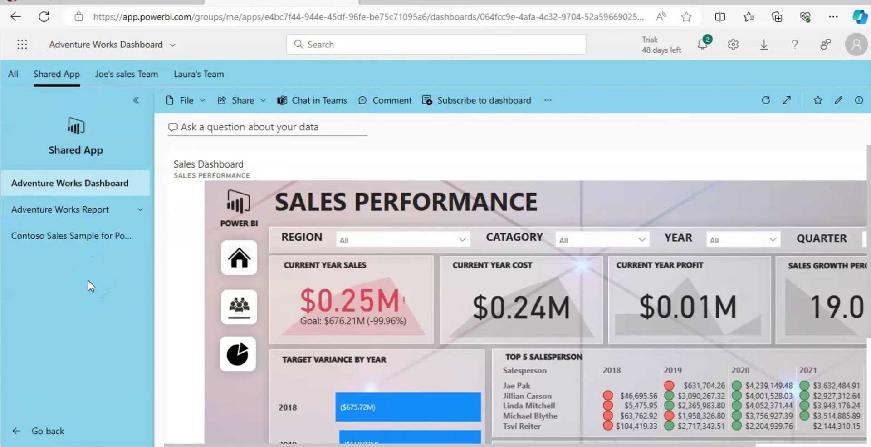
click(88, 275)
click(18, 18)
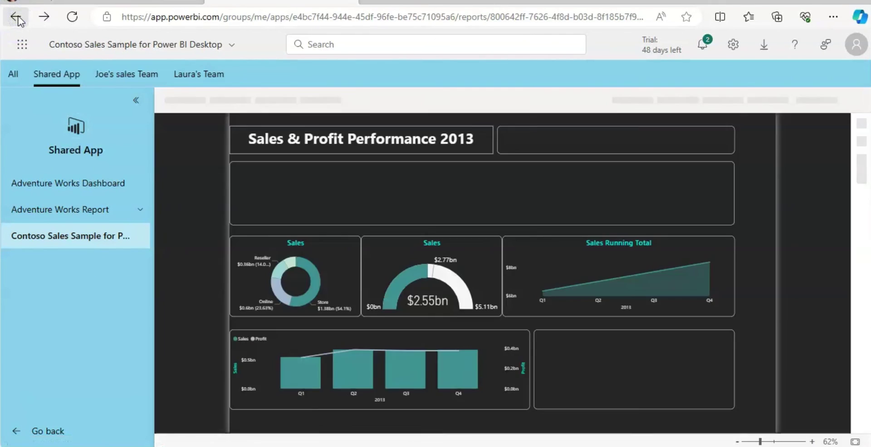
Step: Return to the Shared WS workspace content list and use its Update app control
click(18, 17)
click(181, 348)
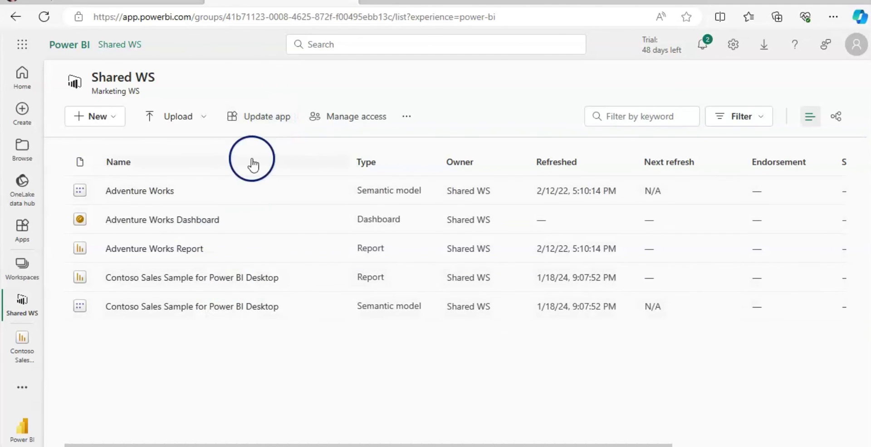
click(266, 120)
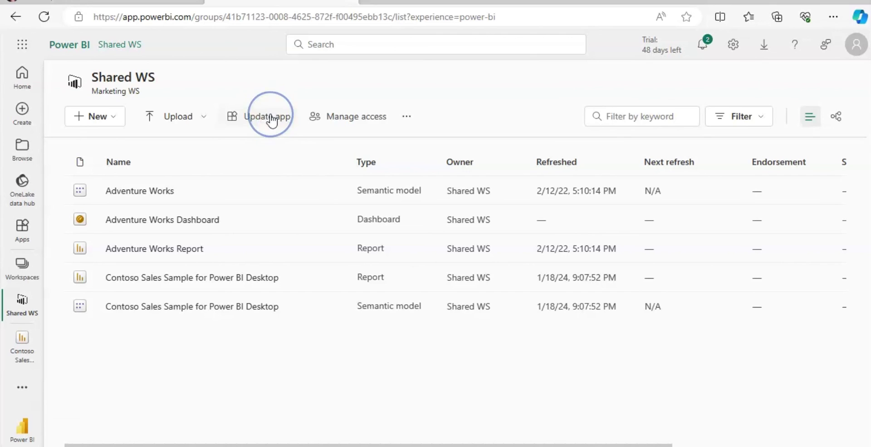
click(269, 120)
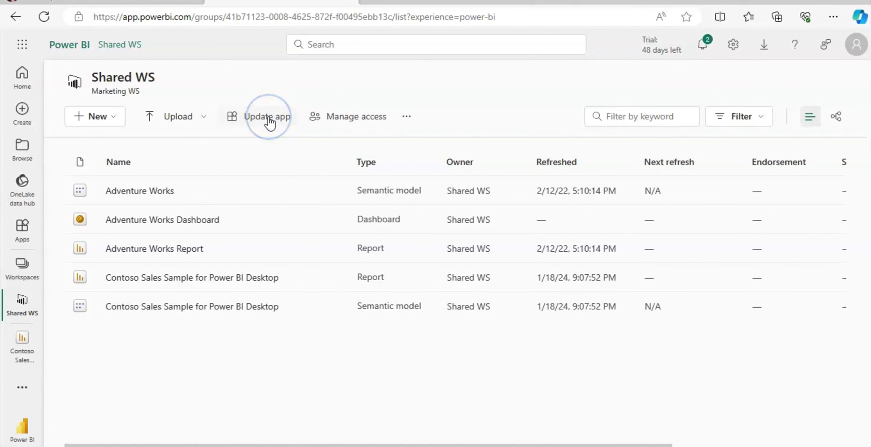
click(269, 121)
click(243, 178)
click(223, 365)
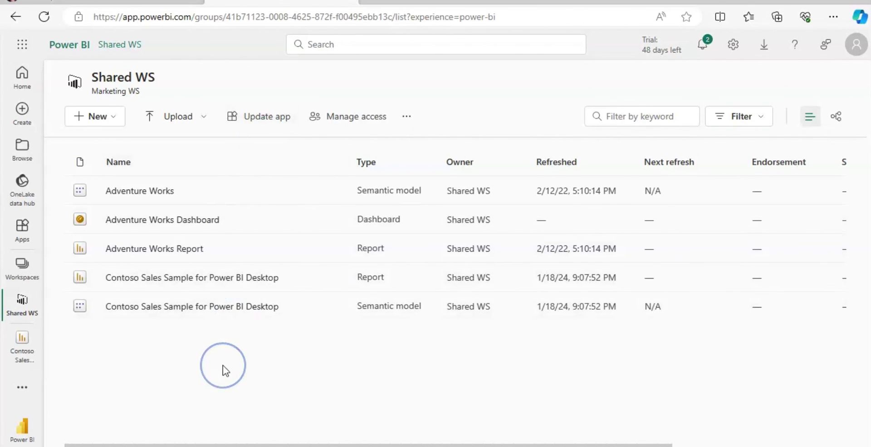
click(269, 371)
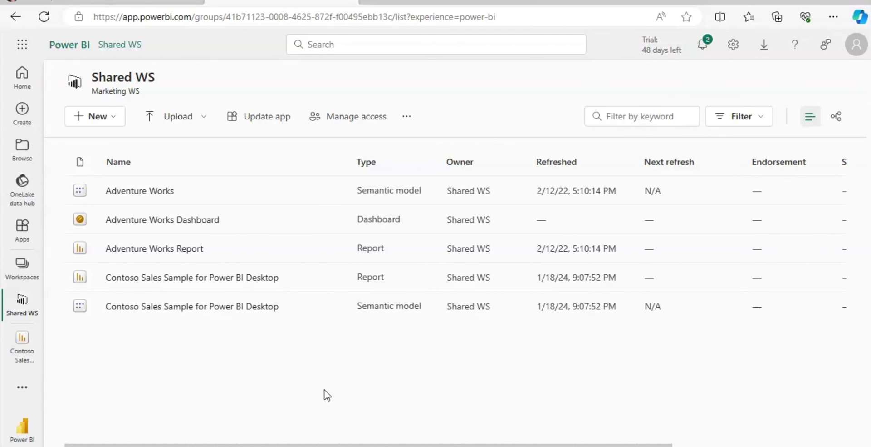
click(311, 389)
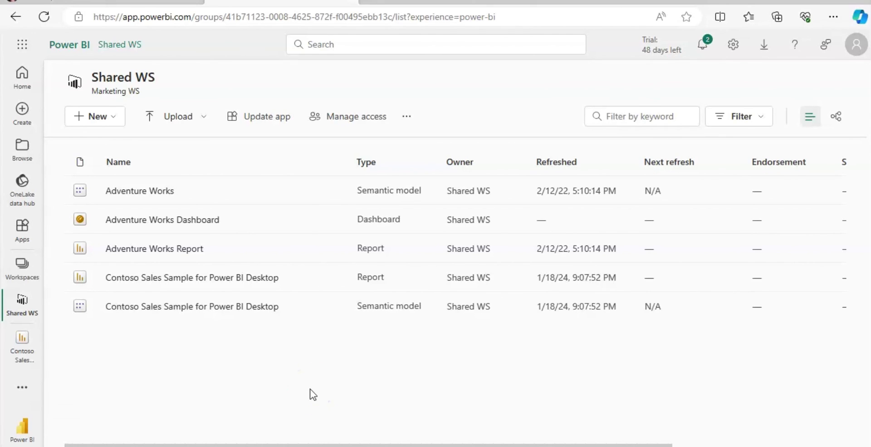